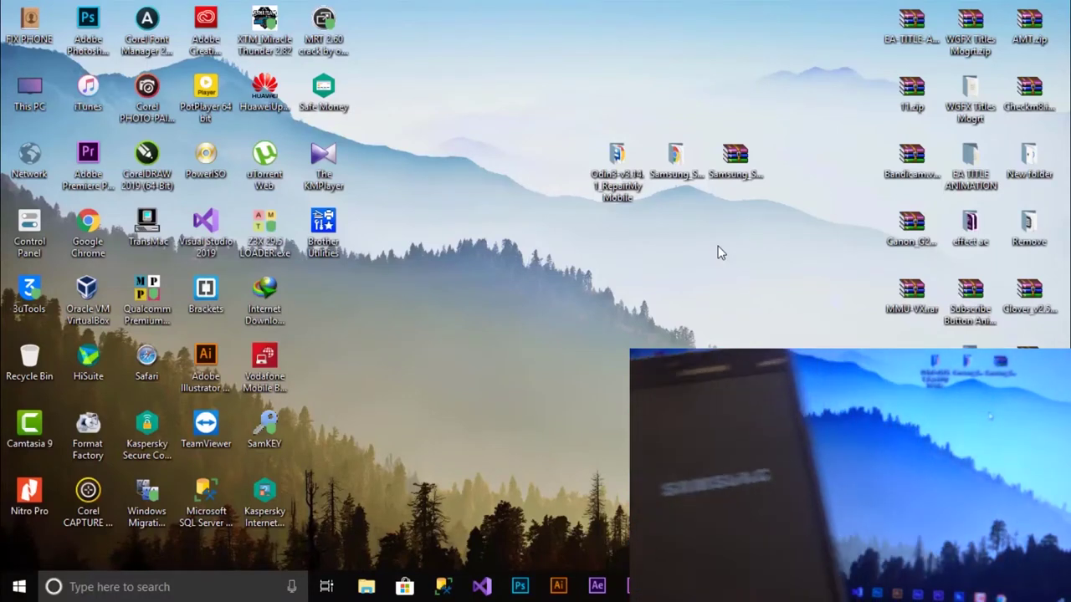
# Step: Launch Odin3 v3.14.1 from the Odin3-v3.14.1_RepairMyMobile desktop folder, accept its warning, and minimize the folder window behind it
pyautogui.doubleClick(624, 171)
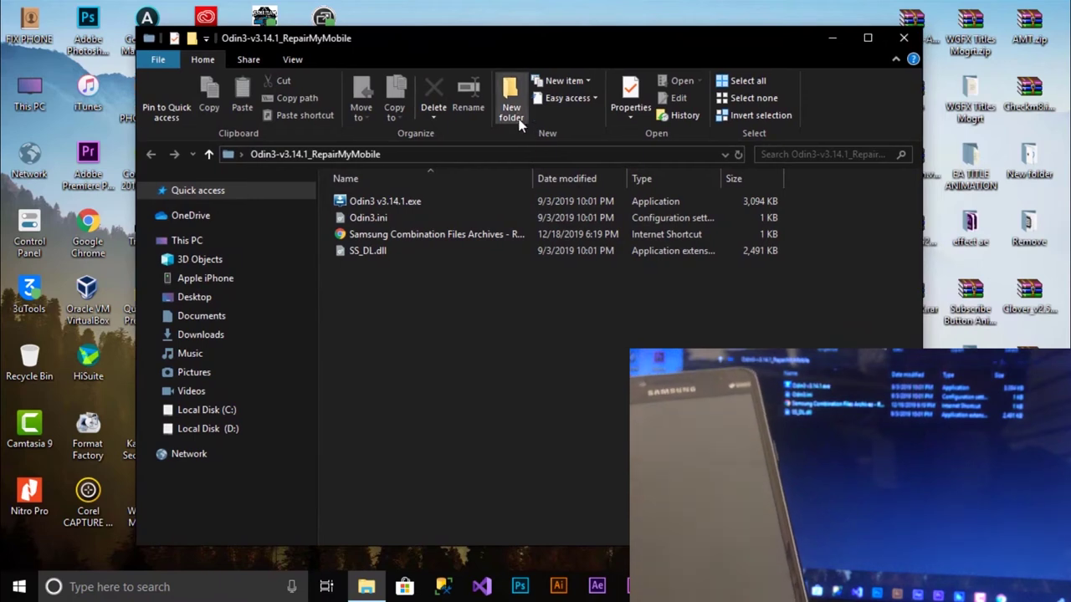
pyautogui.doubleClick(370, 208)
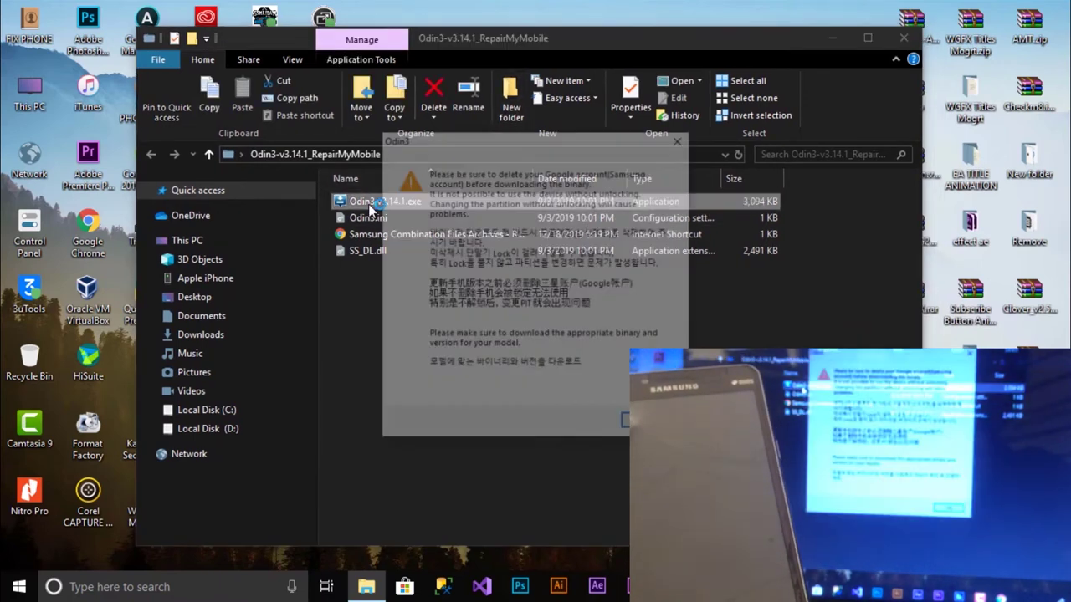
pyautogui.press('Return')
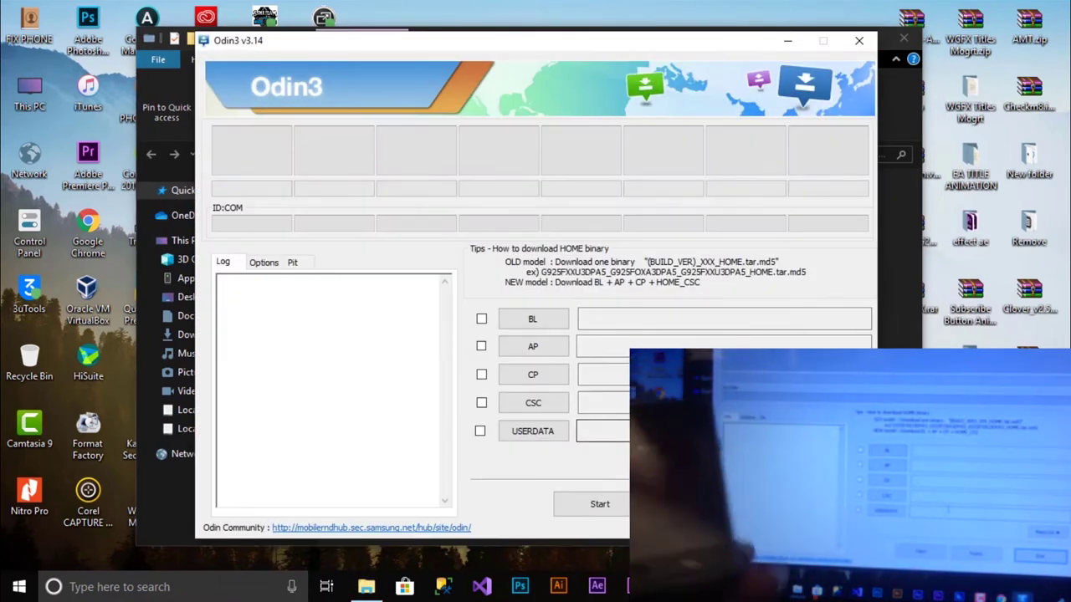
pyautogui.moveTo(720, 41); pyautogui.dragTo(695, 72)
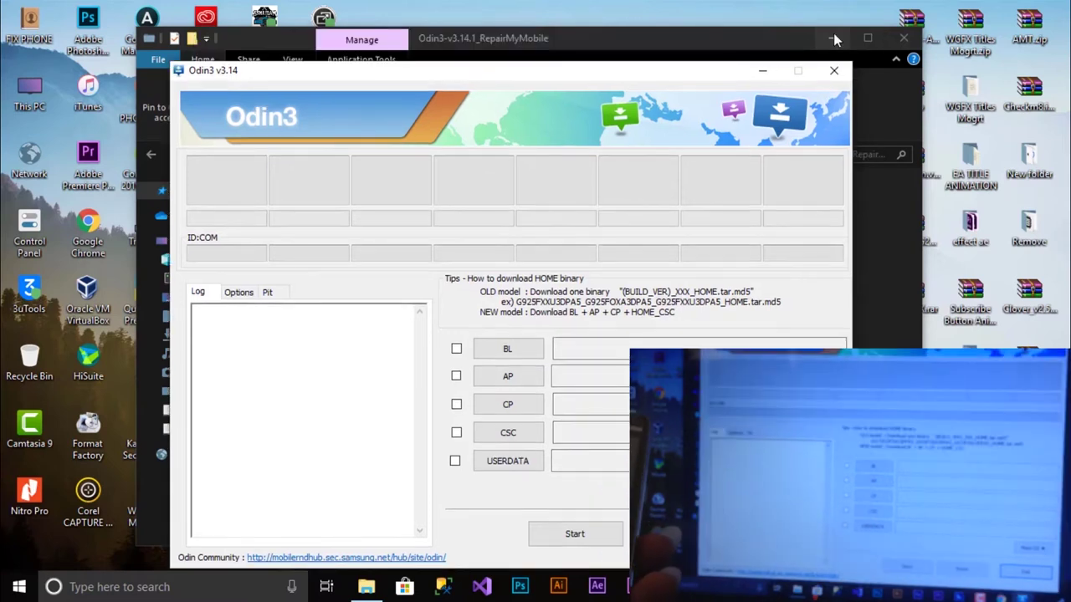
pyautogui.click(822, 40)
pyautogui.moveTo(606, 74)
pyautogui.mouseDown()
pyautogui.moveTo(601, 47)
pyautogui.moveTo(620, 61)
pyautogui.mouseUp()
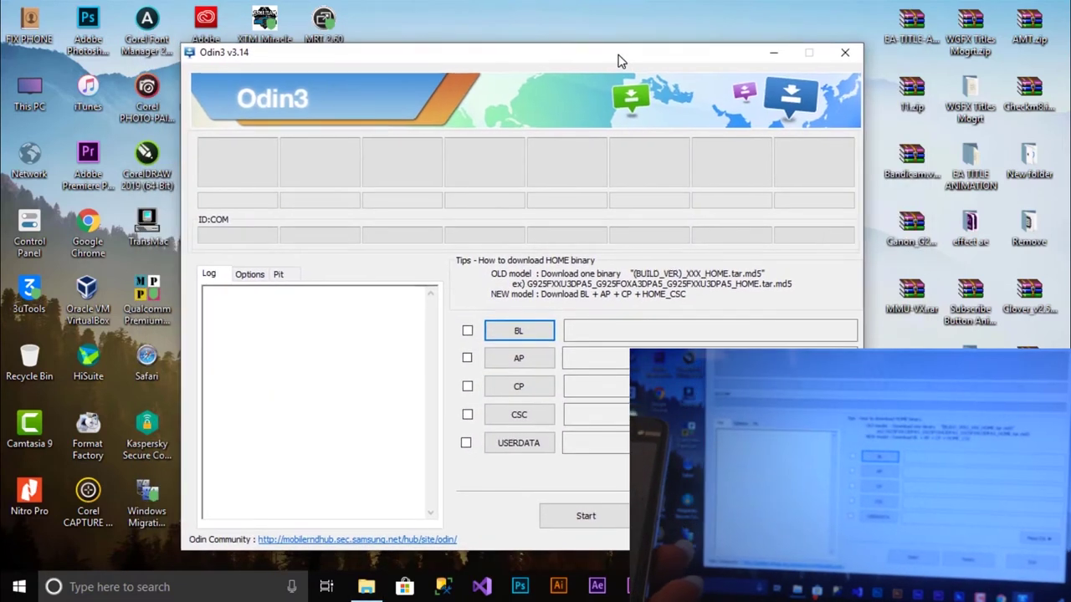
# Step: Load the COMBINATION_OXE_FA60_G532GDXU1A MD5 file into the AP slot from the Samsung_SM-G532G_Combination desktop folder's Firmware subfolder
pyautogui.click(537, 365)
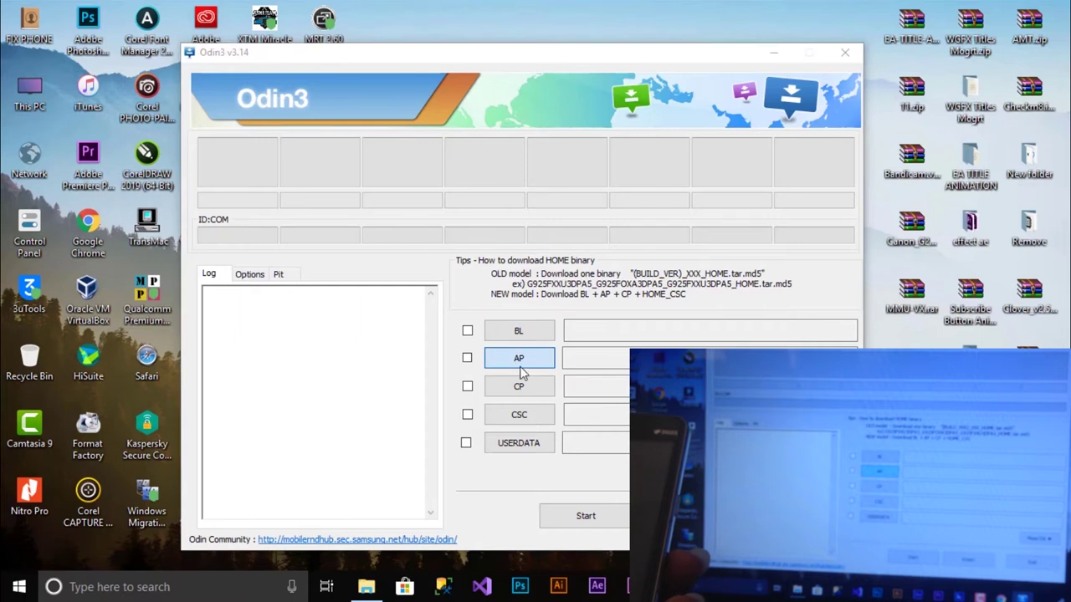
pyautogui.moveTo(550, 117); pyautogui.dragTo(495, 80)
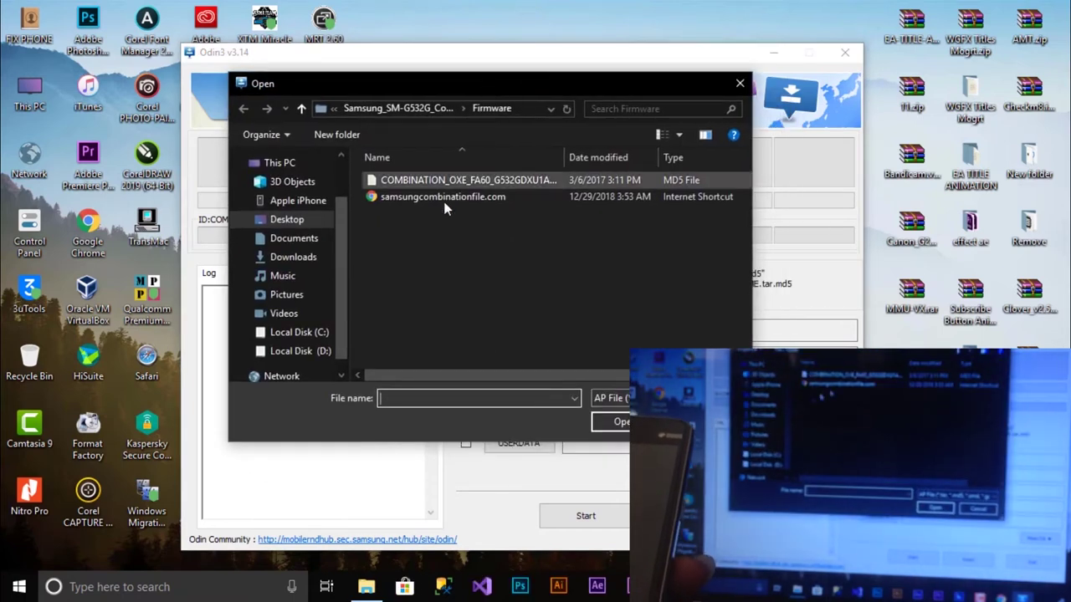
pyautogui.click(287, 219)
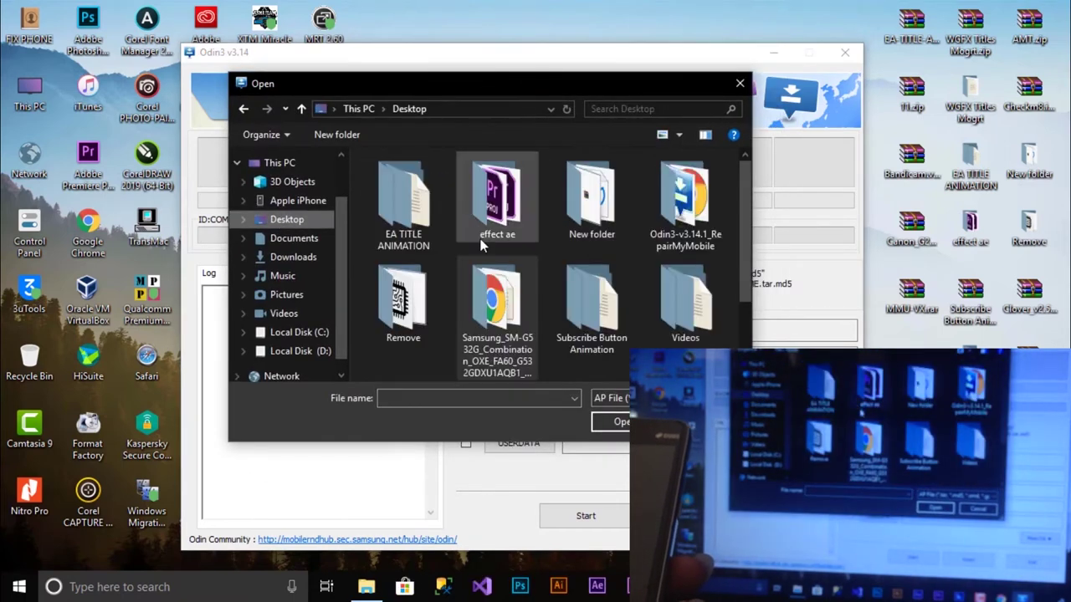
pyautogui.doubleClick(497, 301)
pyautogui.doubleClick(403, 195)
pyautogui.doubleClick(422, 179)
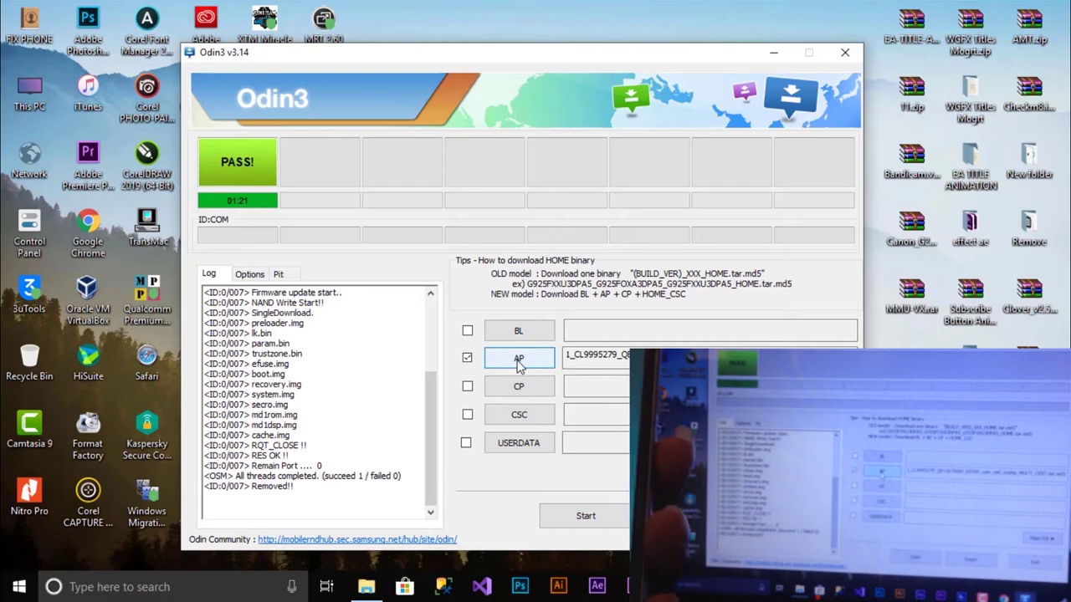
# Step: Replace the AP file with AP_G532GDXU1ASA5_CL15222057 from the SM-G532G_1 folder in D:\Unlock Android\Rom Samsung\New folder
pyautogui.click(518, 365)
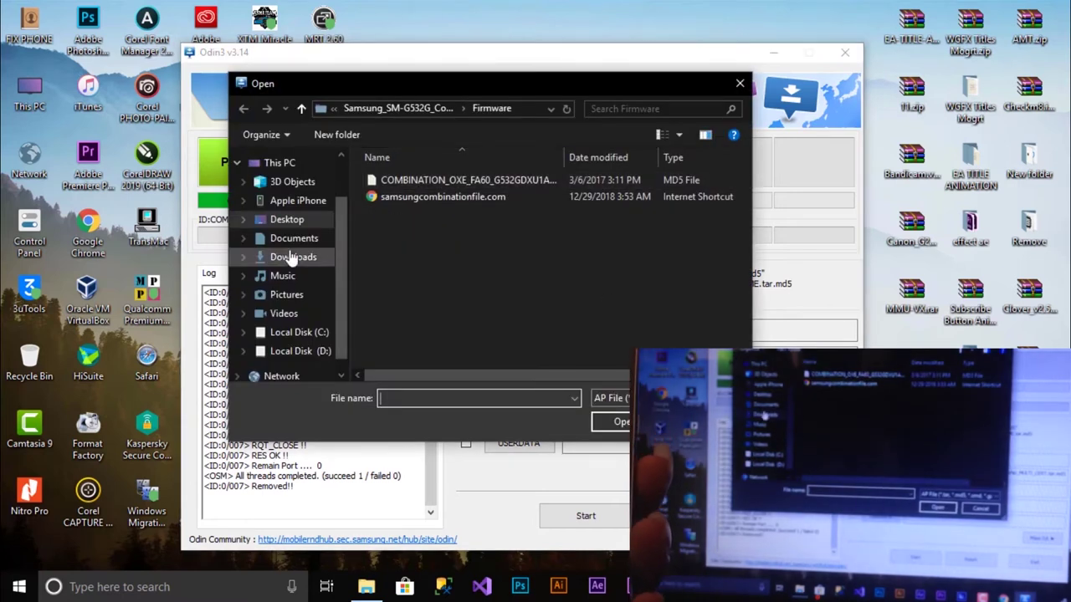
pyautogui.click(295, 350)
pyautogui.scroll(-3, 444, 326)
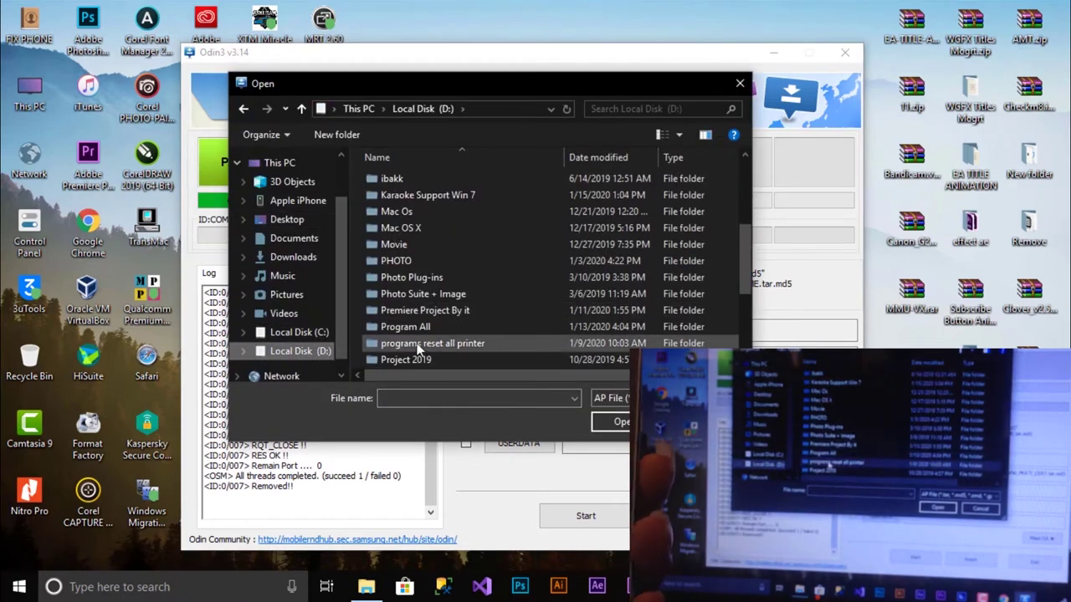
pyautogui.scroll(-4, 417, 330)
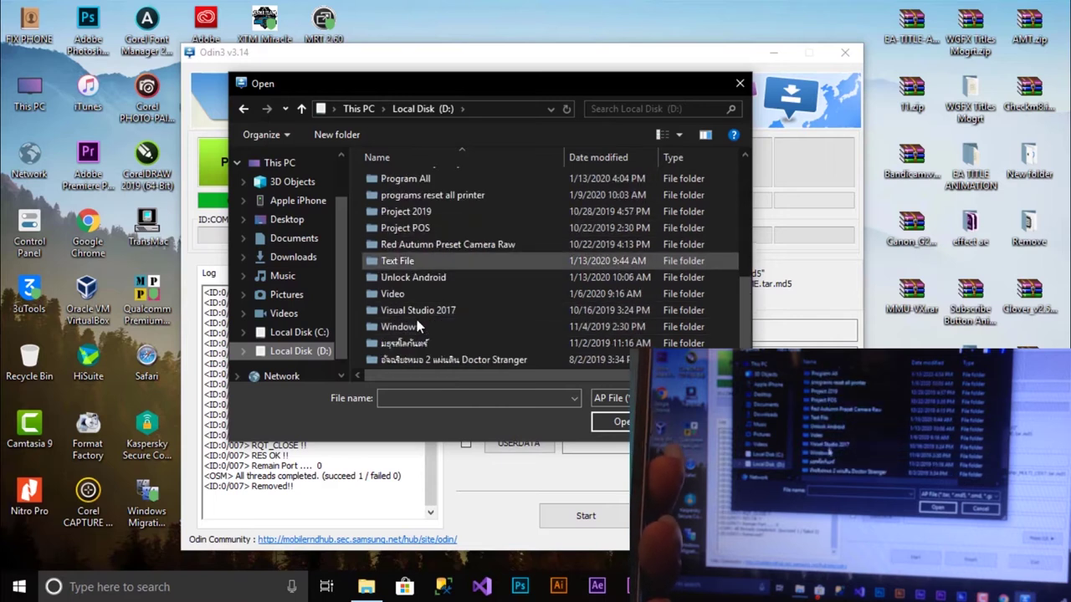
pyautogui.scroll(-1, 417, 319)
pyautogui.doubleClick(416, 264)
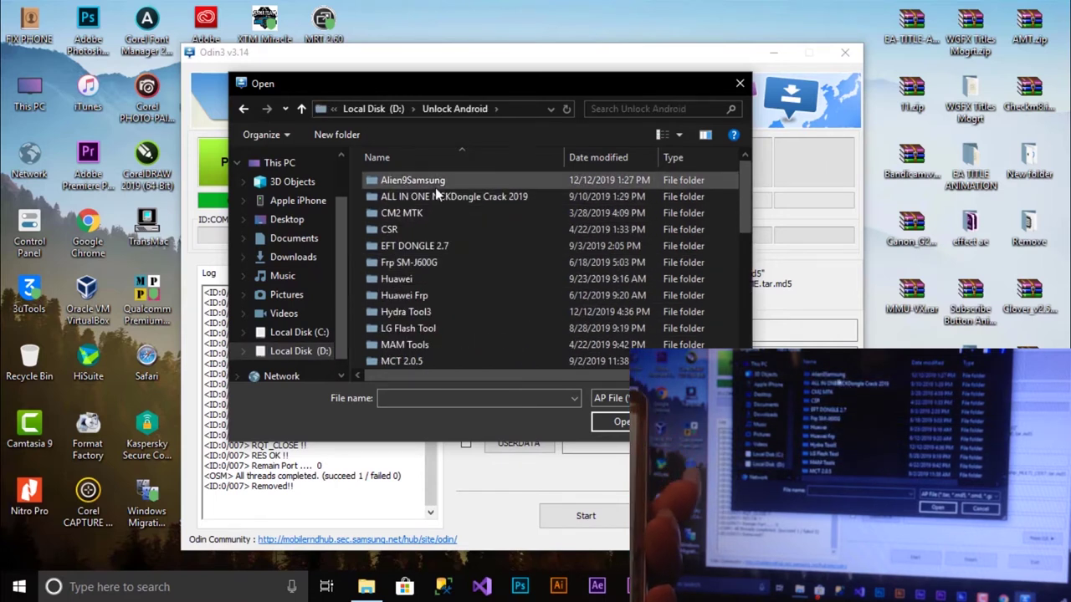
pyautogui.scroll(-2, 429, 305)
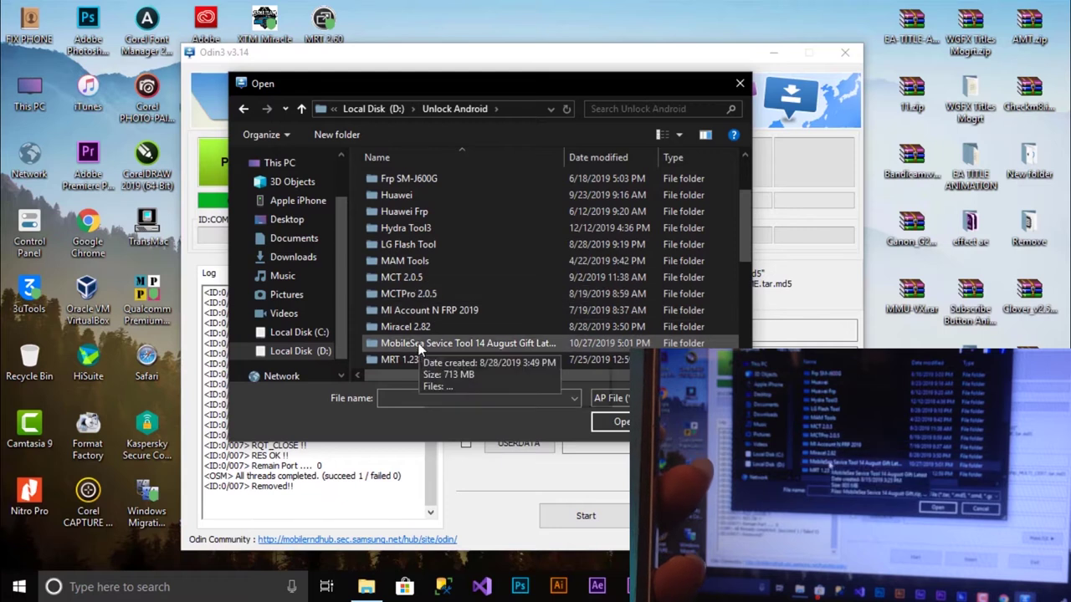
pyautogui.scroll(-5, 418, 326)
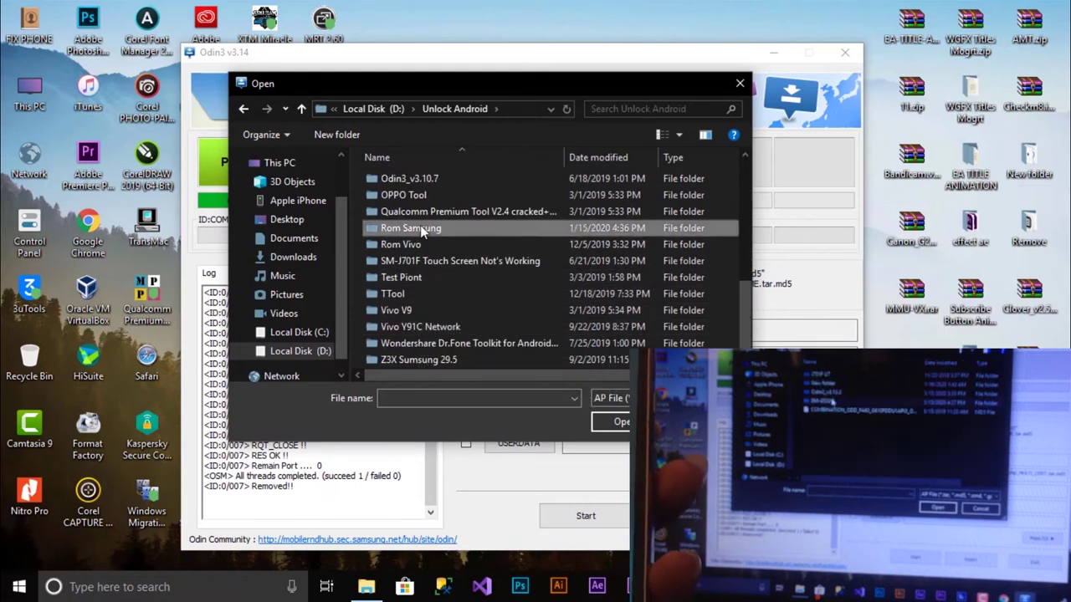
pyautogui.doubleClick(418, 228)
pyautogui.doubleClick(418, 198)
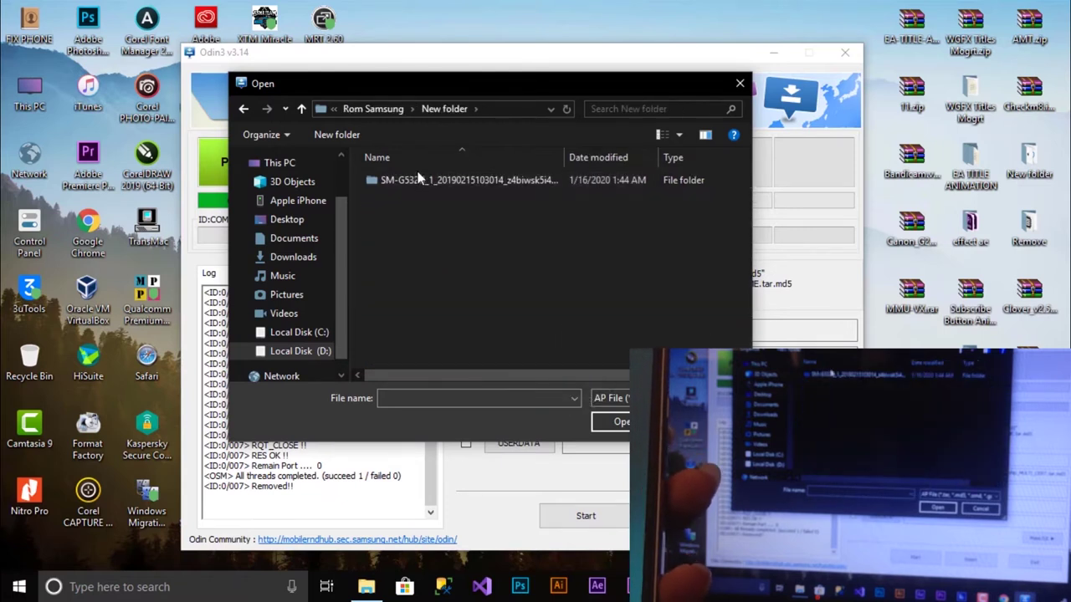
pyautogui.doubleClick(419, 184)
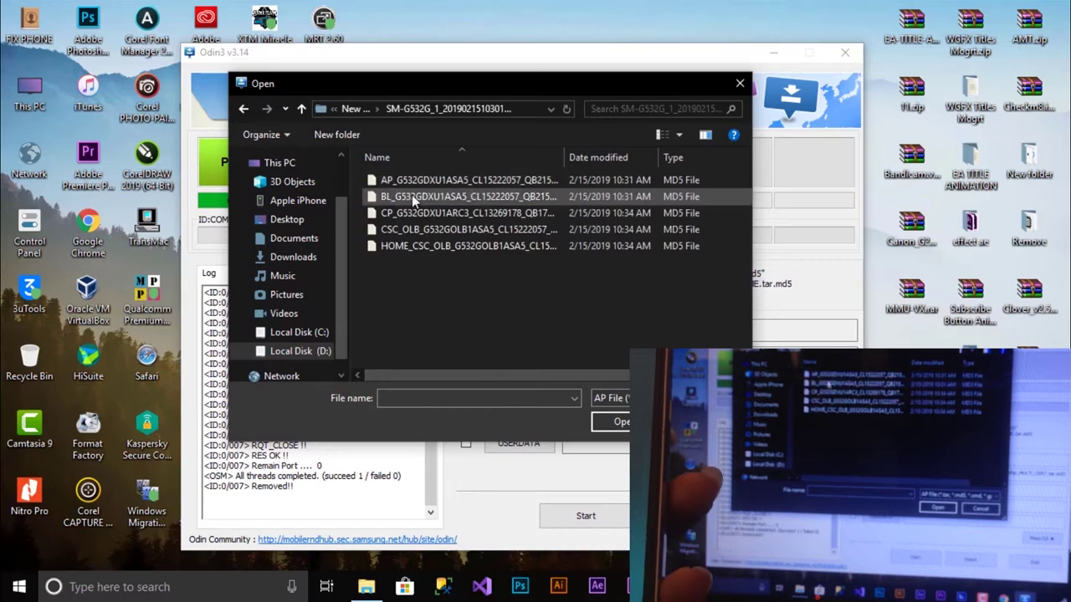
pyautogui.doubleClick(406, 181)
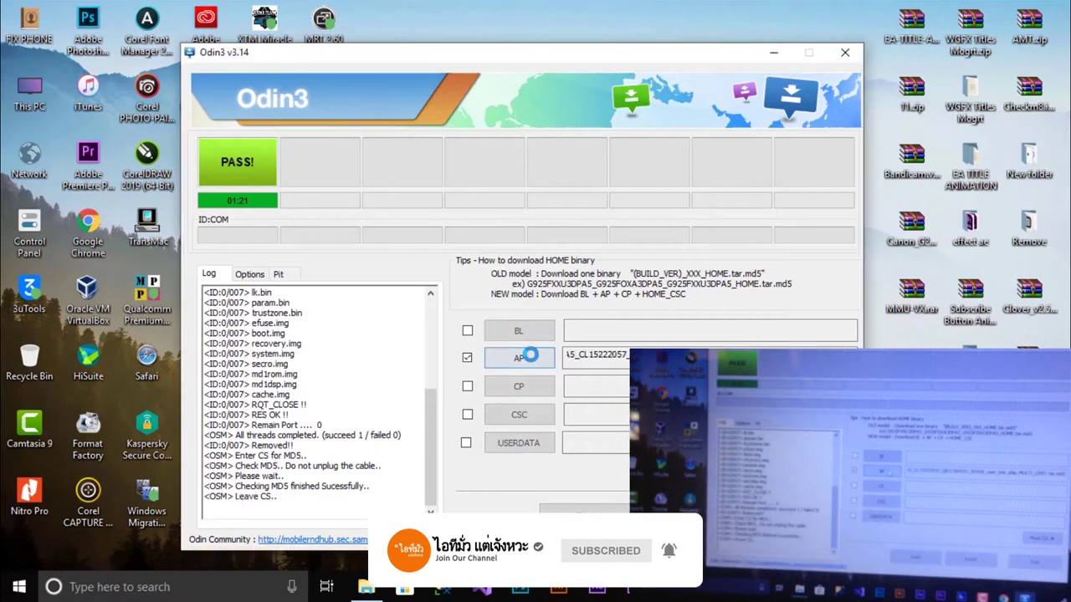
# Step: Load BL_G532GDXU1ASA5_CL15222057 into the BL slot and CP_G532GDXU1ARC3_CL13269178 into the CP slot from the same SM-G532G firmware folder
pyautogui.click(521, 331)
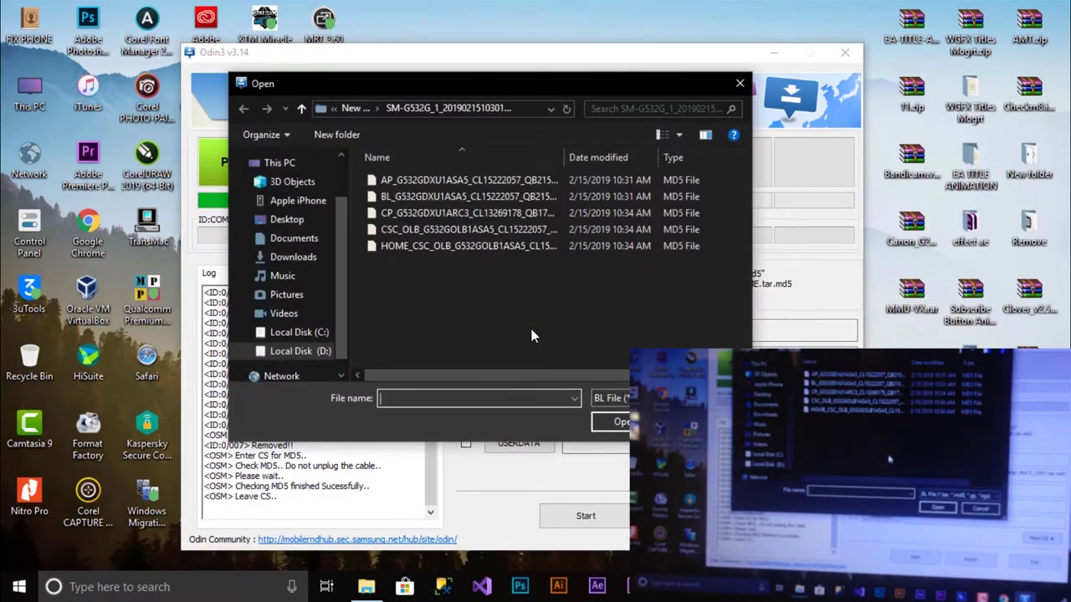
pyautogui.doubleClick(423, 196)
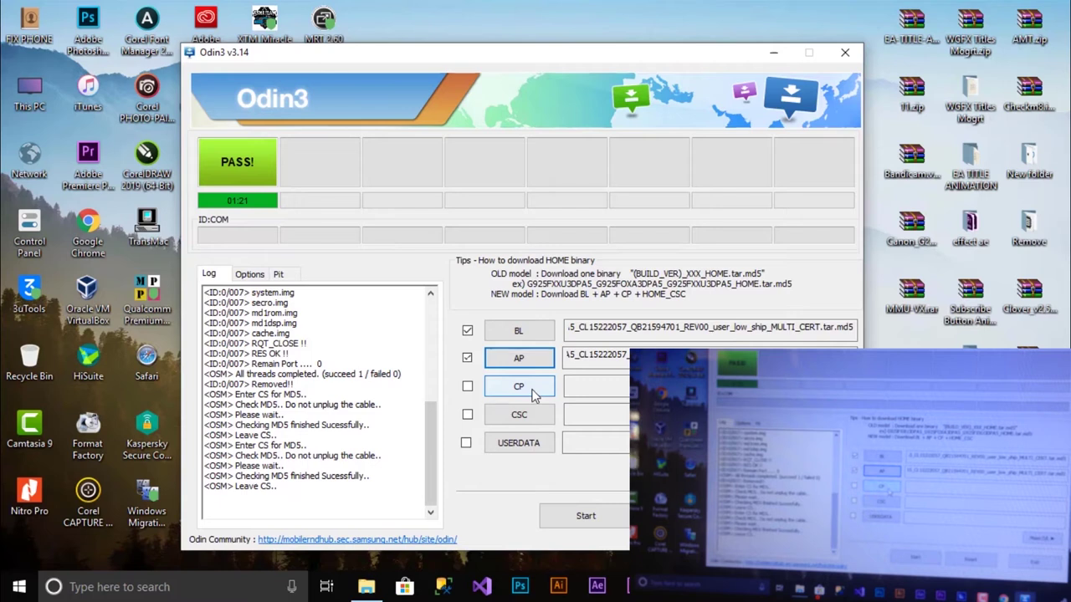
pyautogui.click(536, 393)
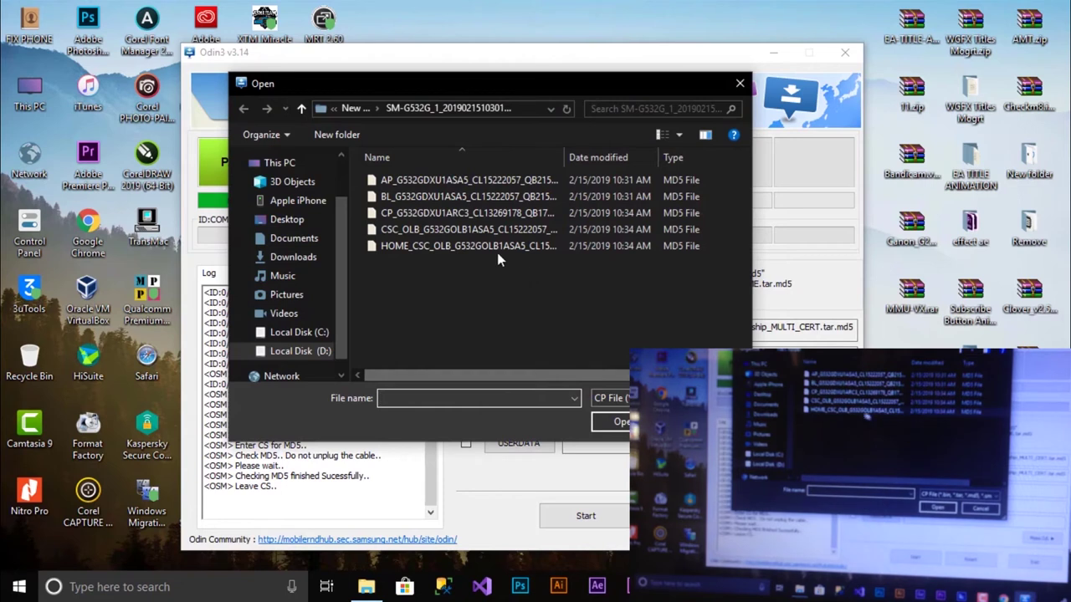
pyautogui.click(399, 213)
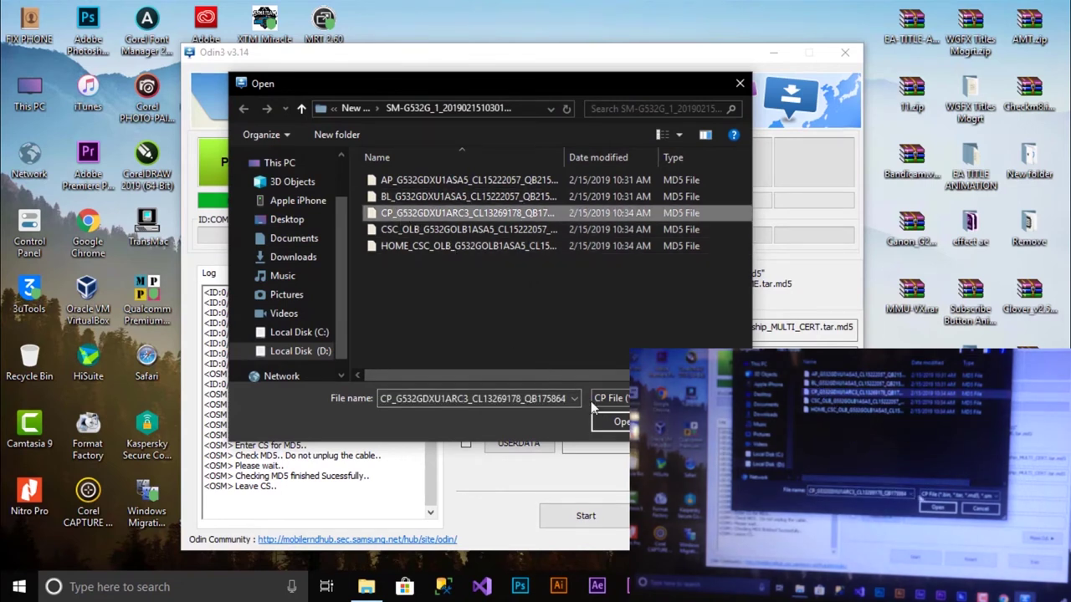
pyautogui.click(617, 421)
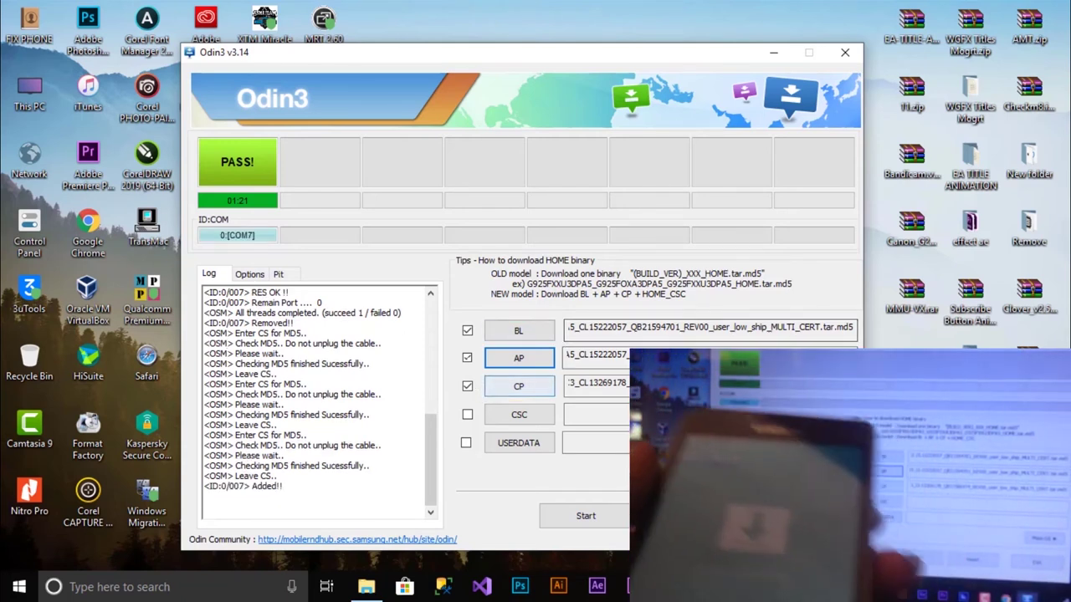
# Step: Start flashing the loaded BL, AP and CP firmware files to the phone connected on COM7
pyautogui.click(585, 518)
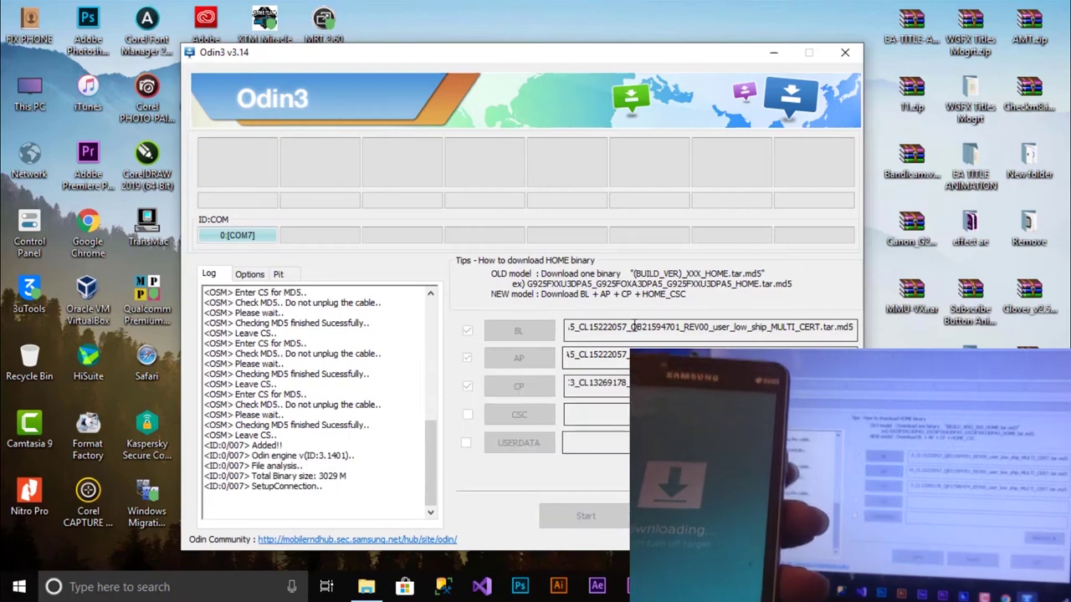